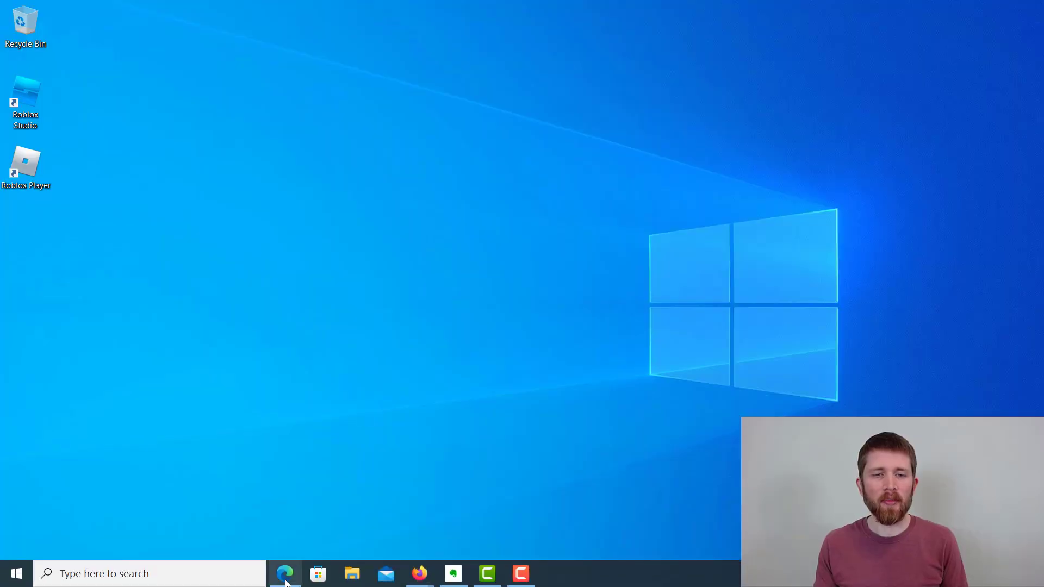
- Bring back the Edge window showing the signed-in roblox.com home page
left_click(285, 574)
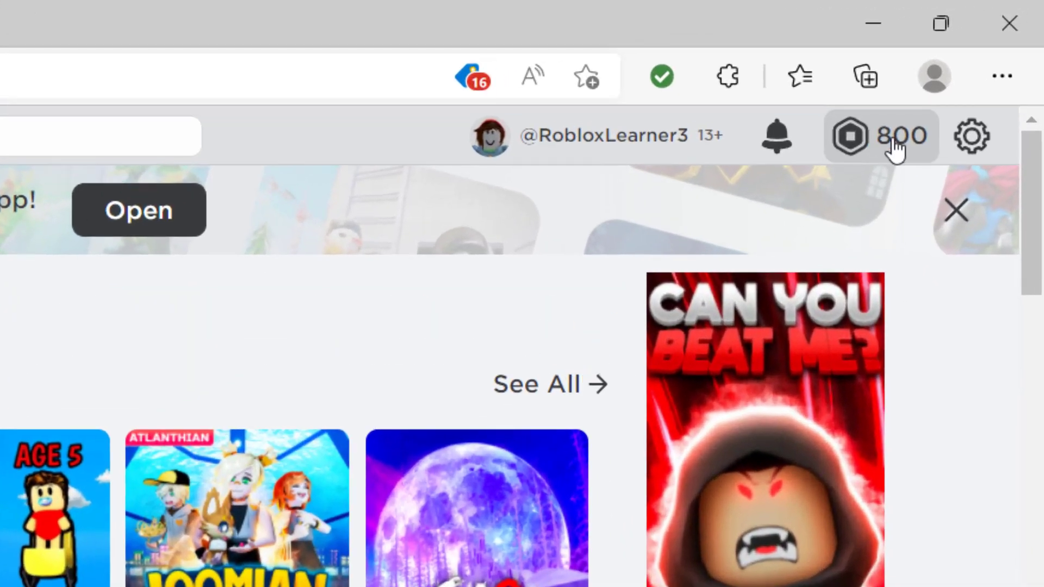
left_click(895, 148)
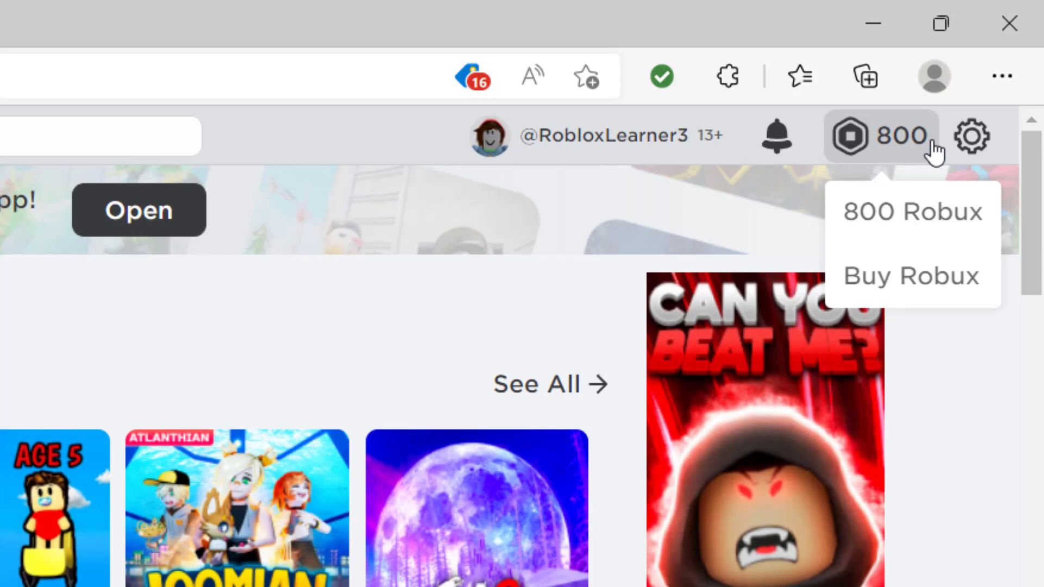
left_click(922, 296)
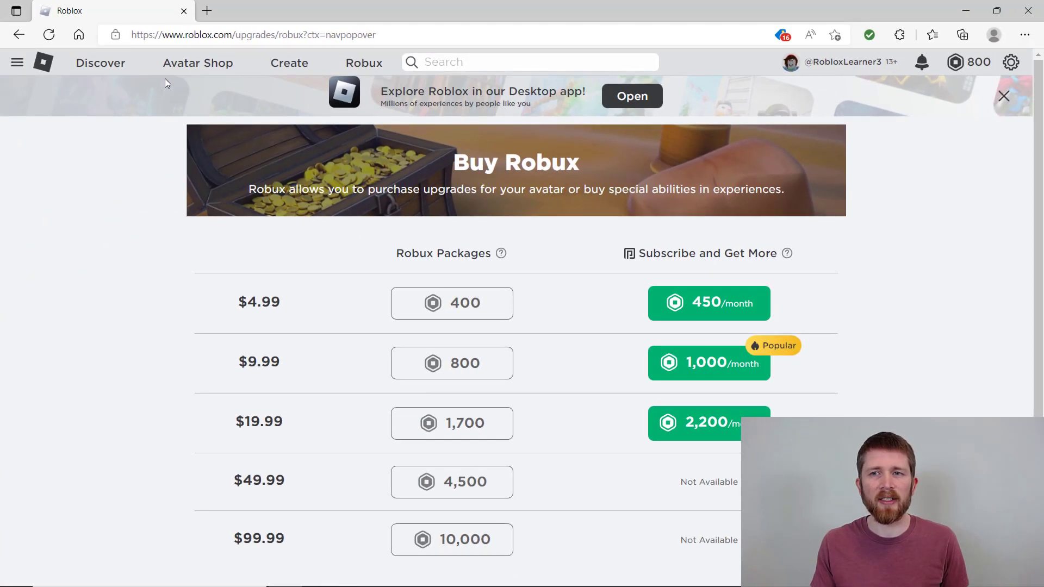
left_click(69, 66)
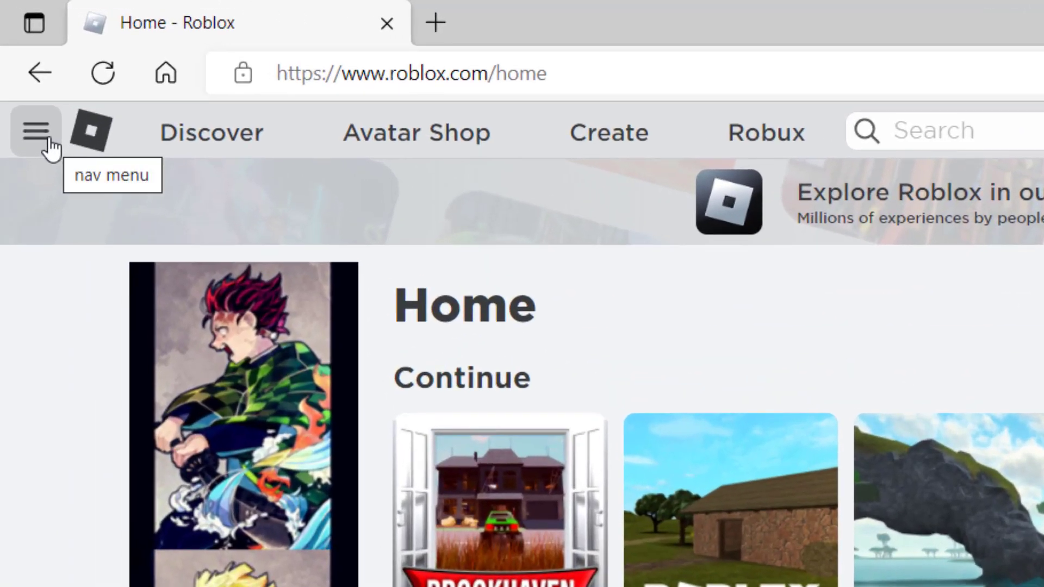
- Go to Groups from the side menu and open the Create Group form
left_click(36, 131)
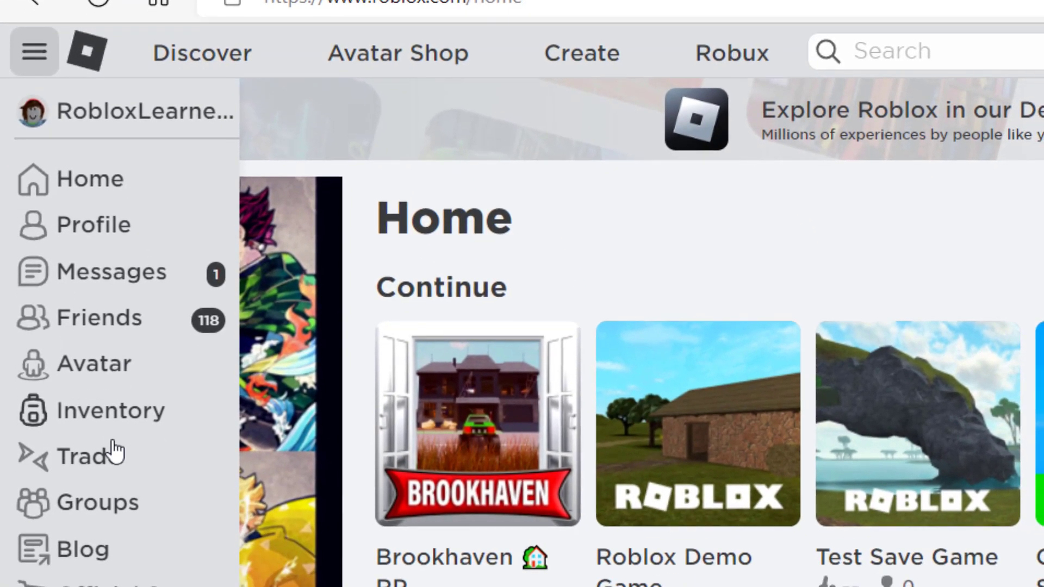
left_click(117, 519)
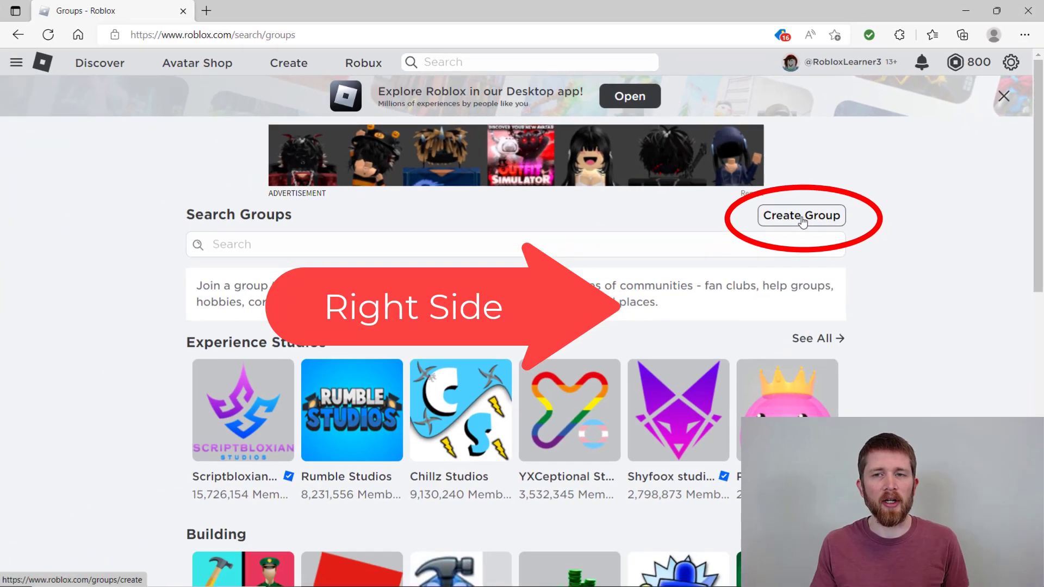
left_click(717, 292)
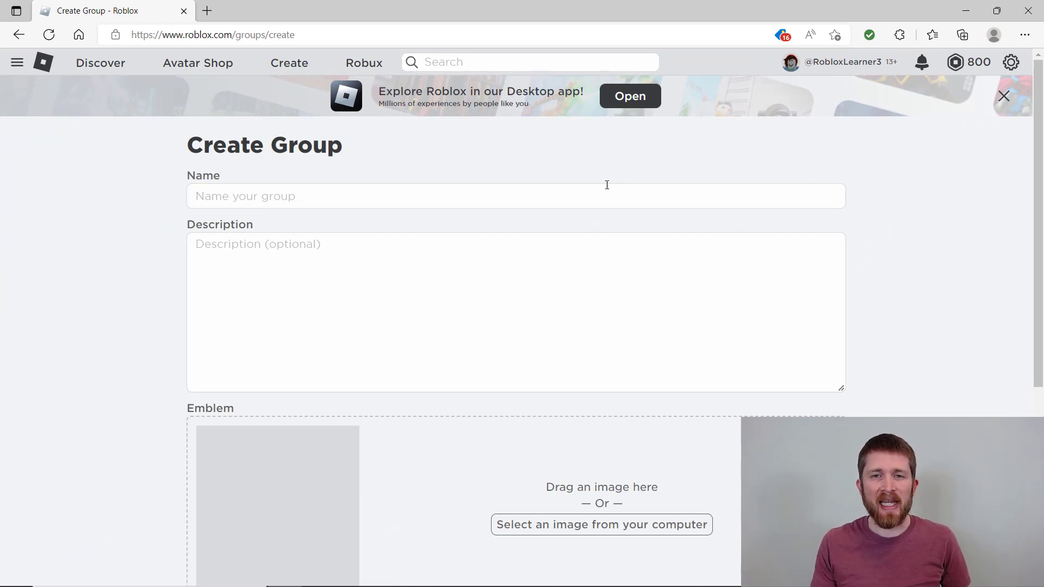
- Enter 'Blox Dojo Creators' as the group name
scroll(500, 240, "down", 5)
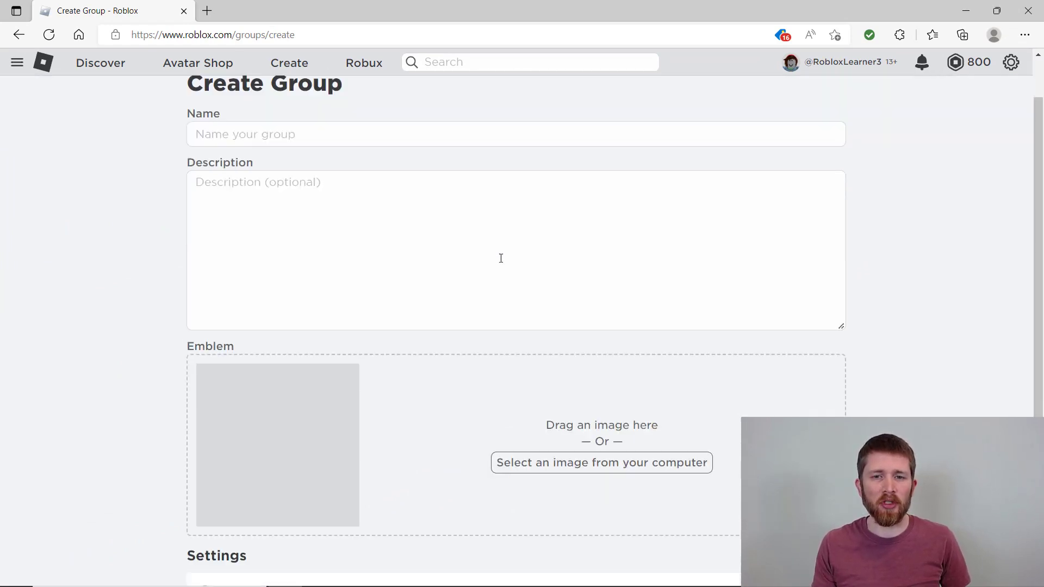
scroll(476, 265, "down", 1)
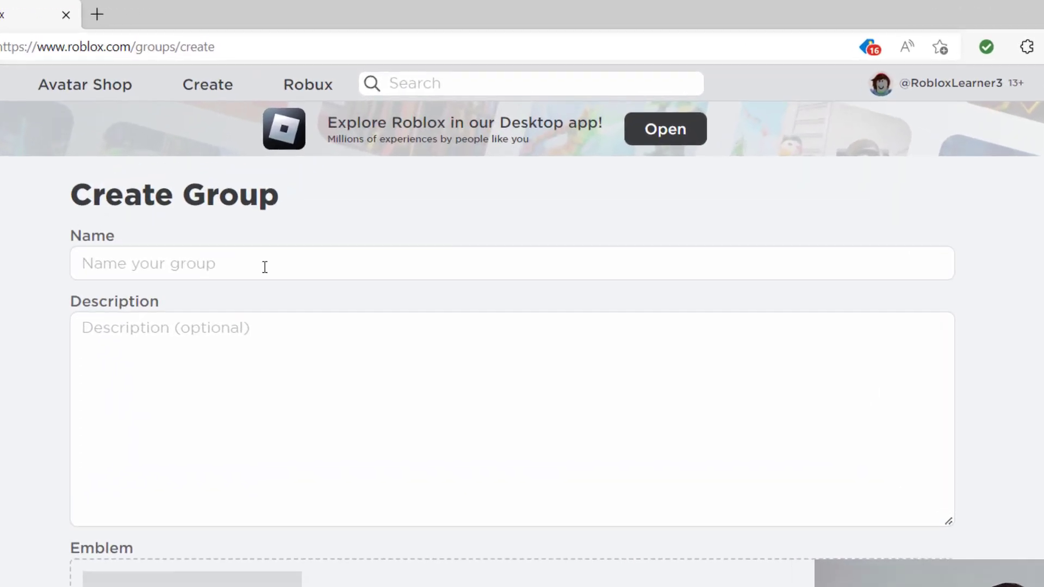
left_click(331, 199)
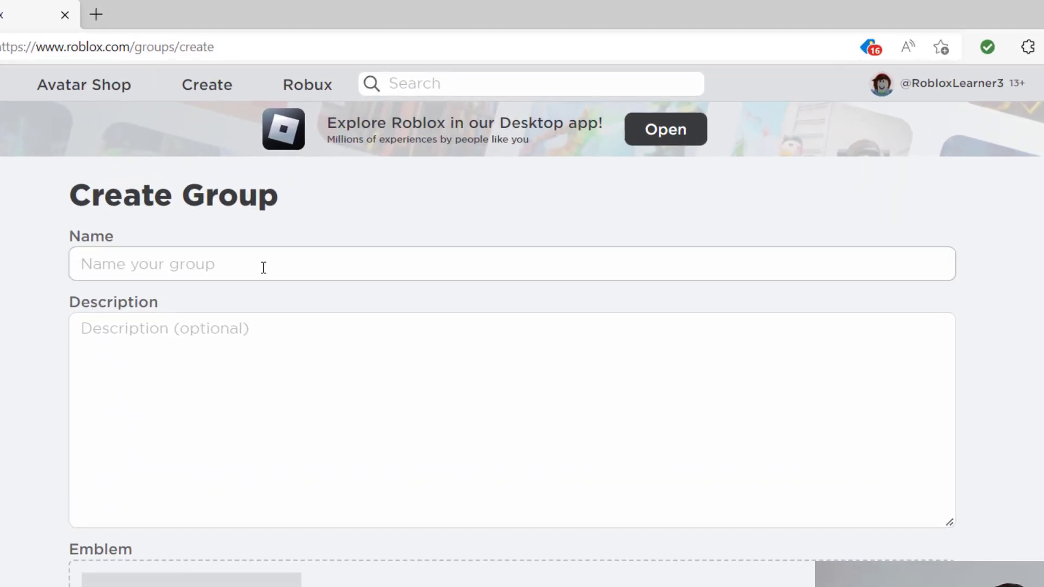
type("B")
key("BackSpace")
type("Blox Dojo ")
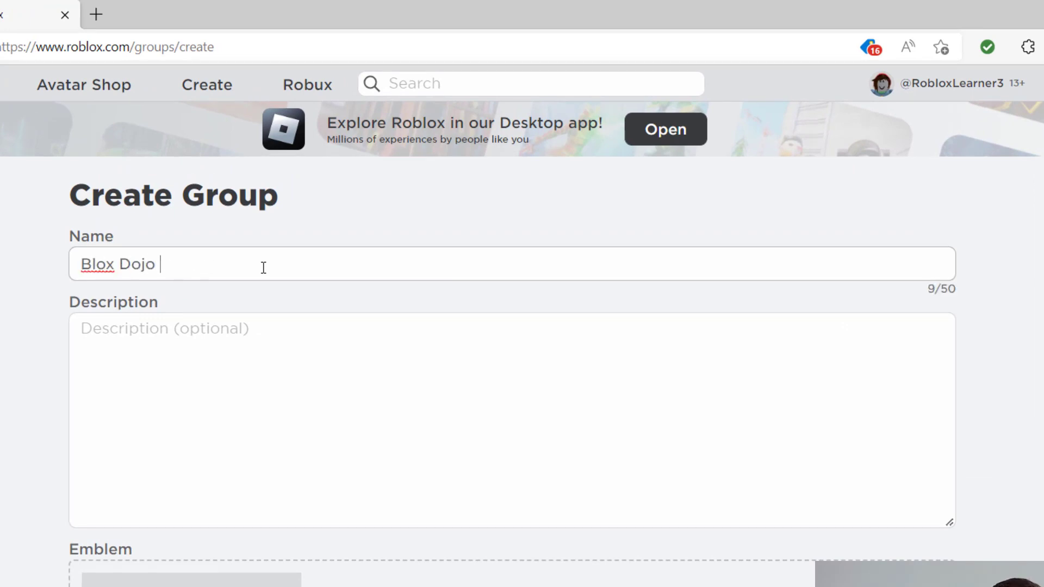
type("Creators")
- Enter the description 'A place for Roblox Studio creators to hang out.'
left_click(301, 372)
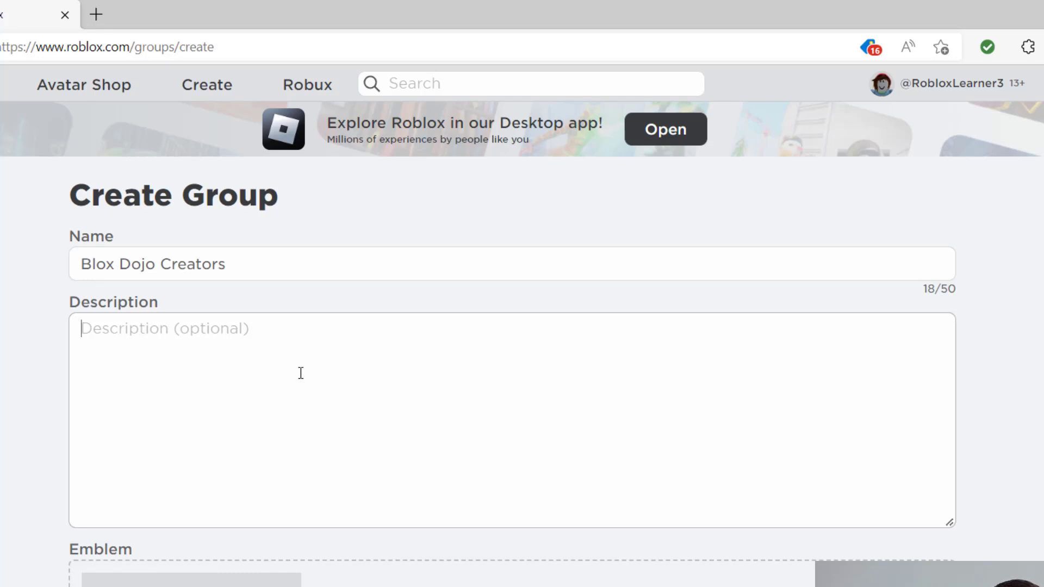
type("A places")
key("BackSpace")
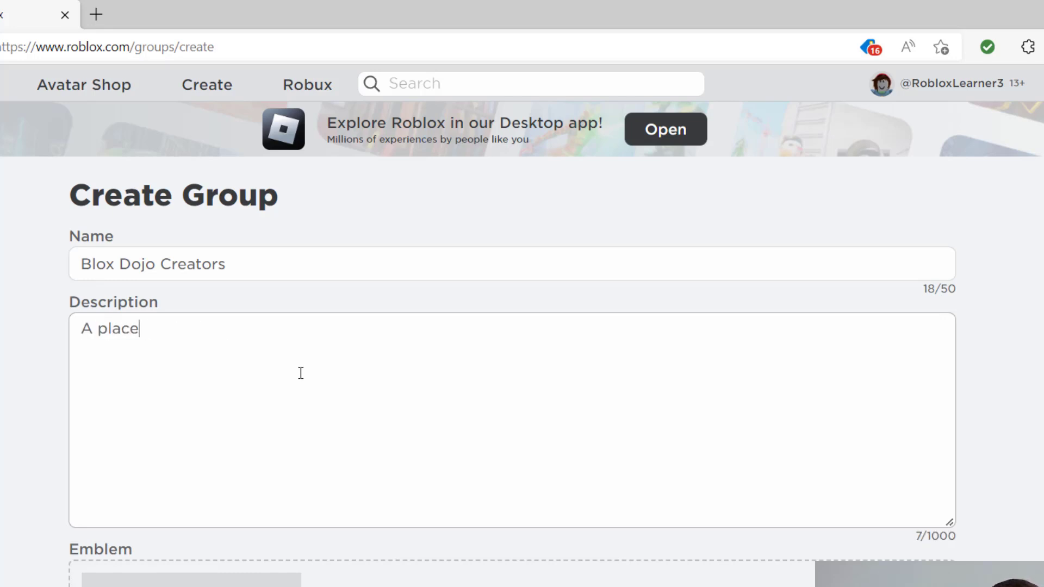
type("for Roblox")
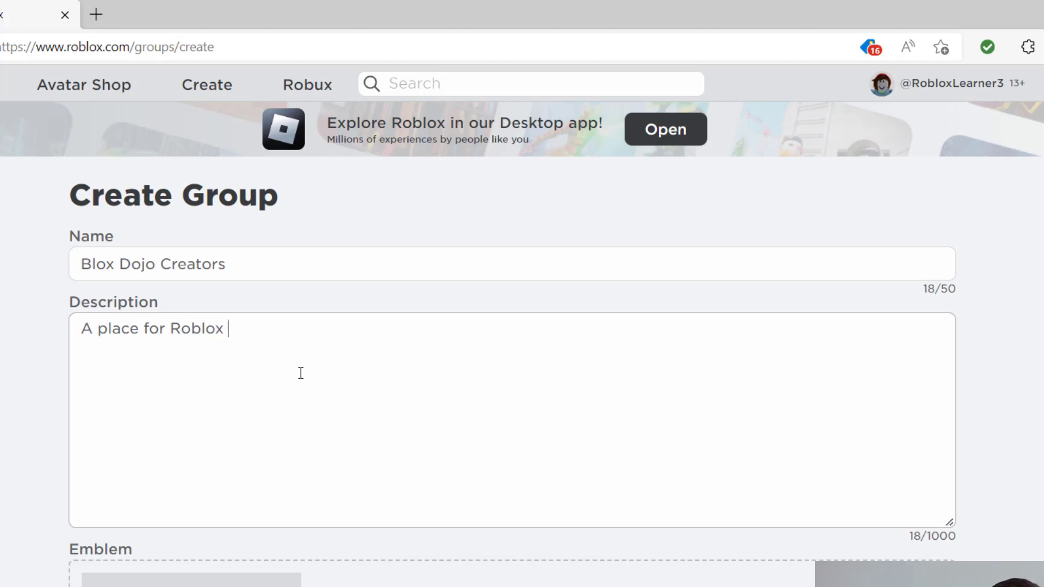
type(" Studio creators")
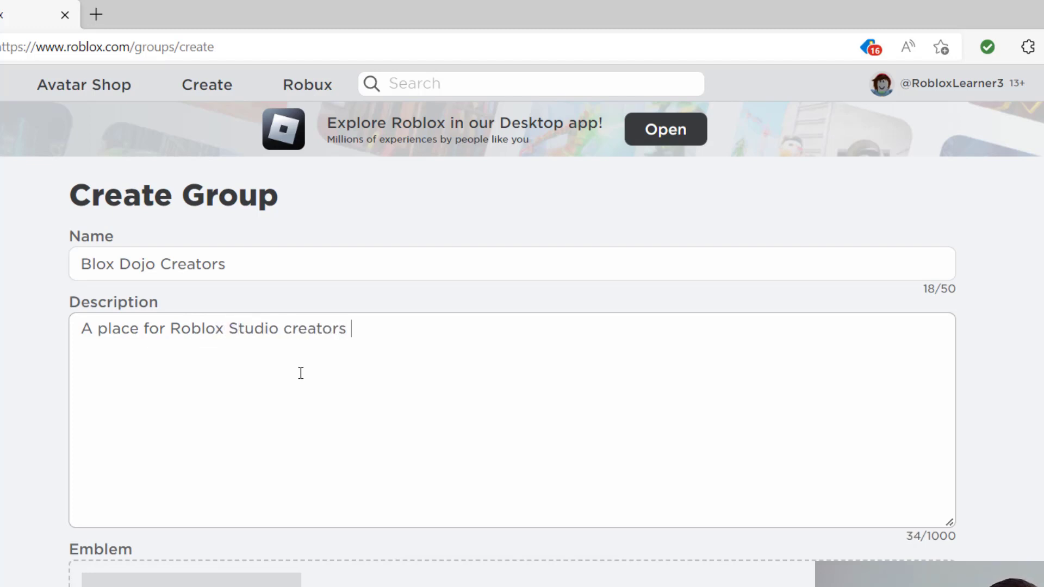
type(" to hang out.")
scroll(376, 211, "down", 2)
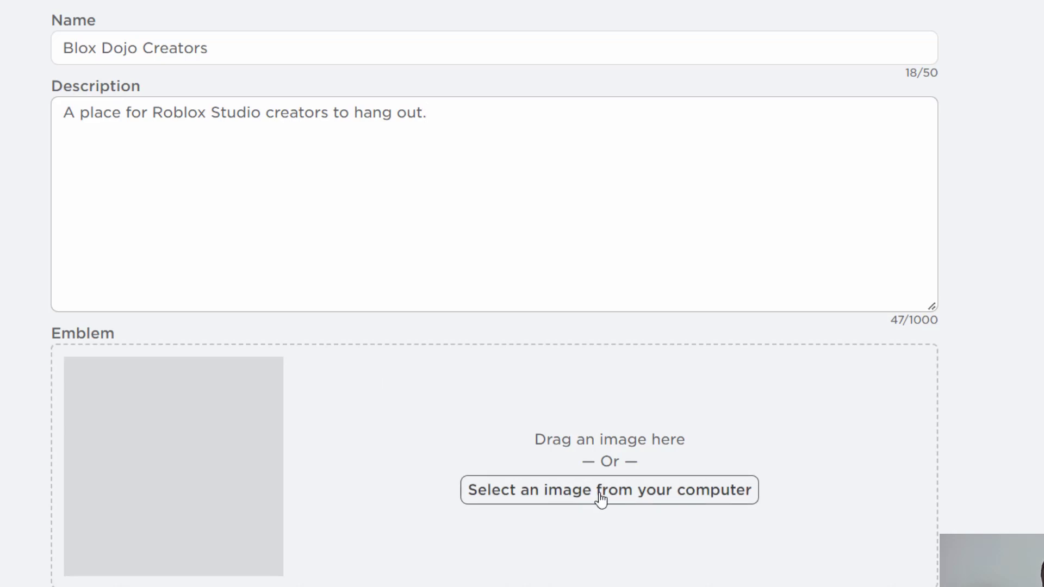
- Upload 'Roblox Group Logo.jpg' as the group emblem and review the form
left_click(616, 495)
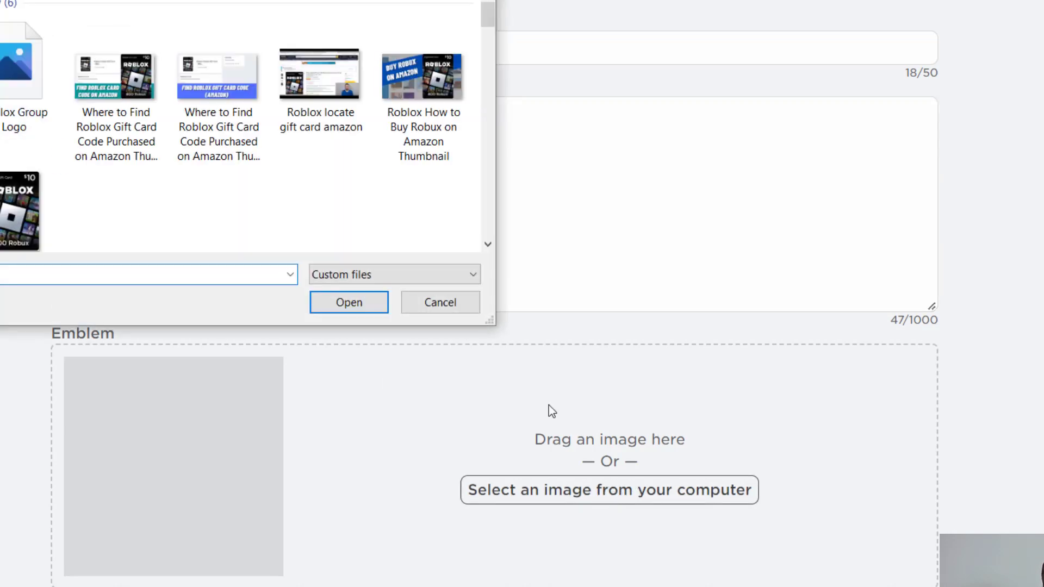
left_click(71, 78)
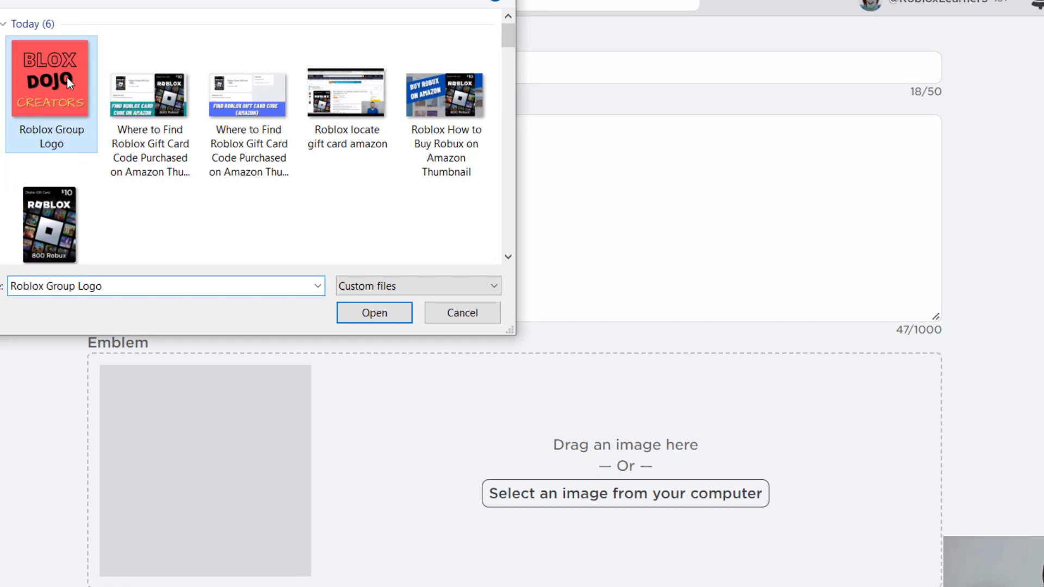
left_click(374, 313)
scroll(343, 277, "up", 2)
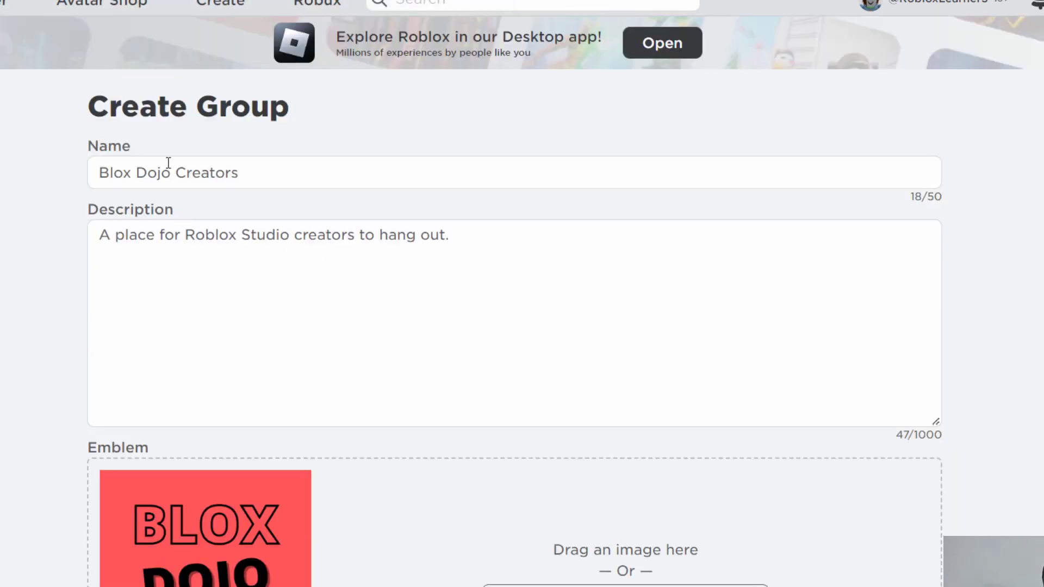
scroll(233, 359, "down", 4)
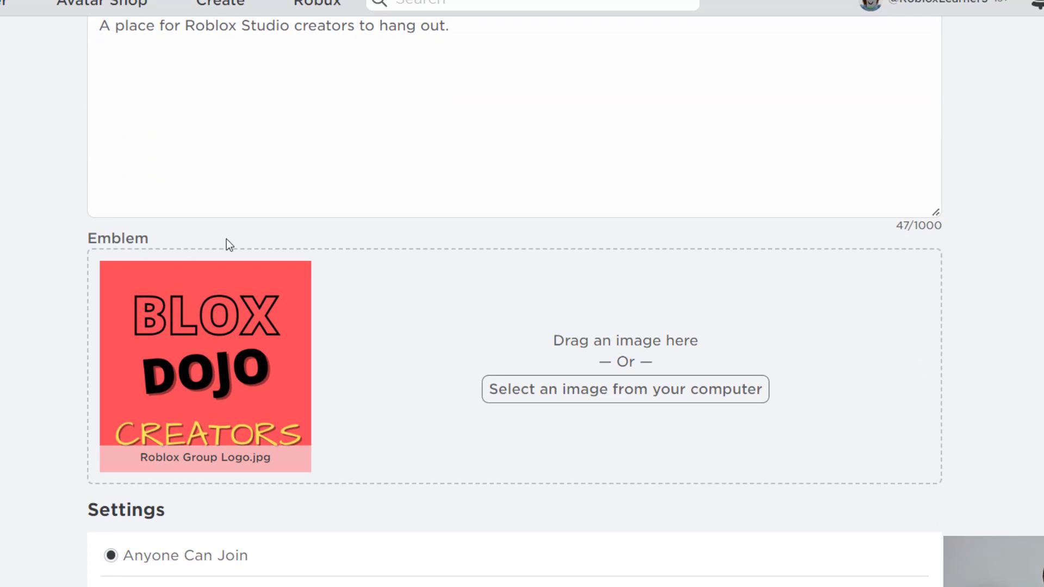
scroll(690, 429, "down", 2)
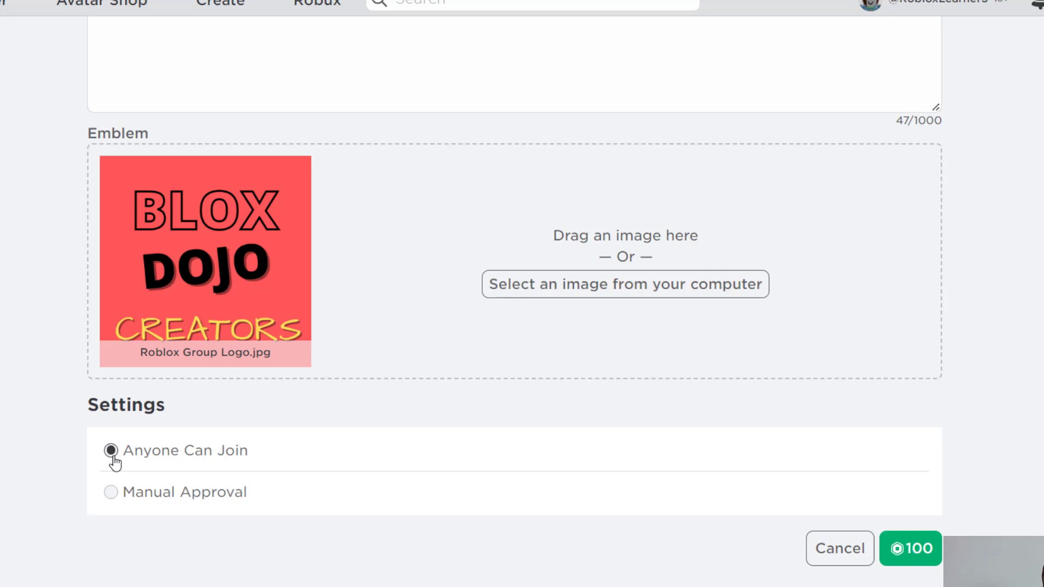
- Set joining to Manual Approval and buy the group for 100 Robux
left_click(112, 493)
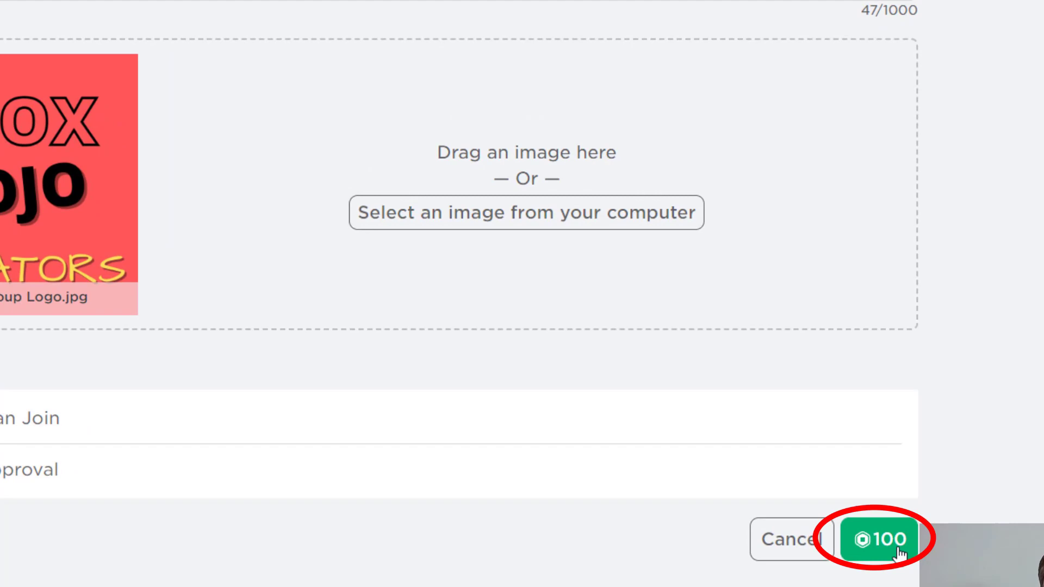
left_click(898, 553)
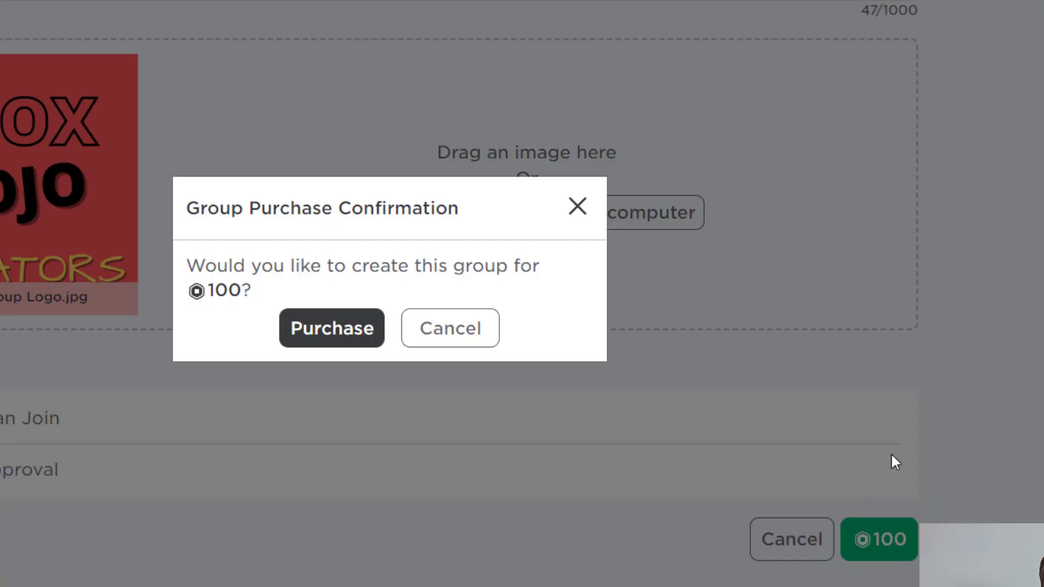
left_click(341, 330)
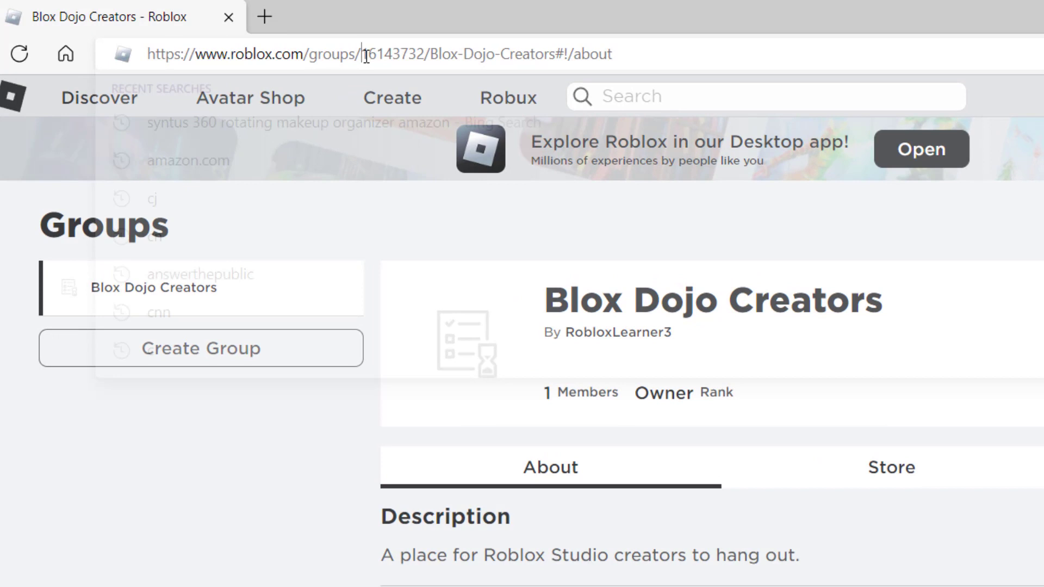
- Copy the group ID from the address bar and show the group's options menu
double_click(387, 57)
key("ctrl+c")
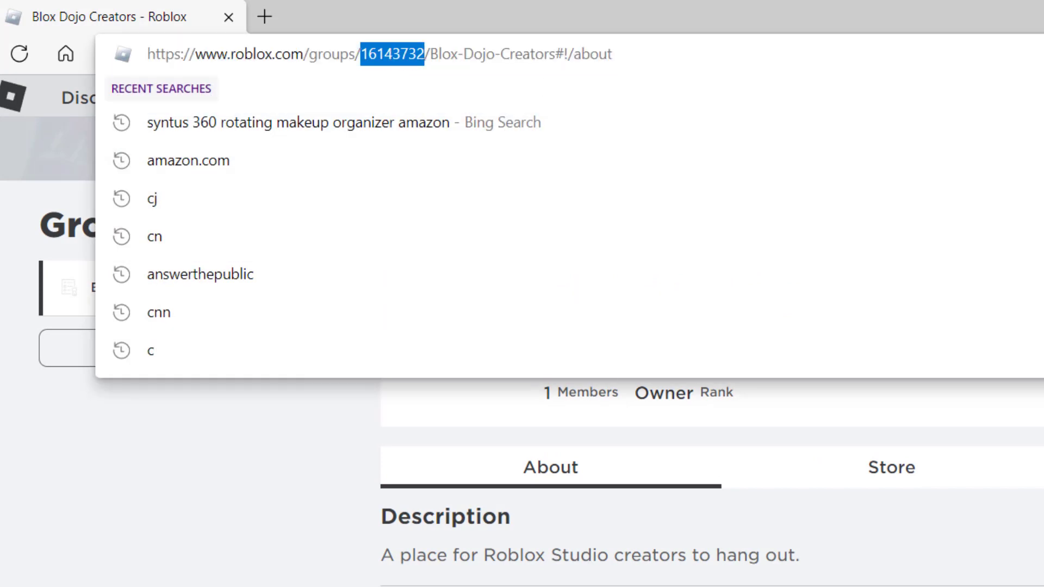
key("Escape")
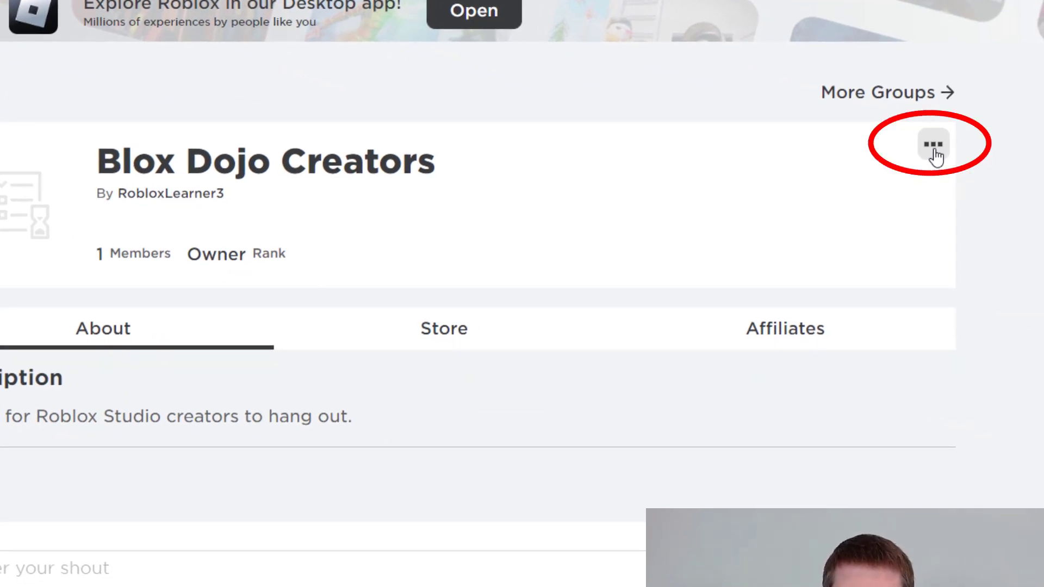
left_click(933, 146)
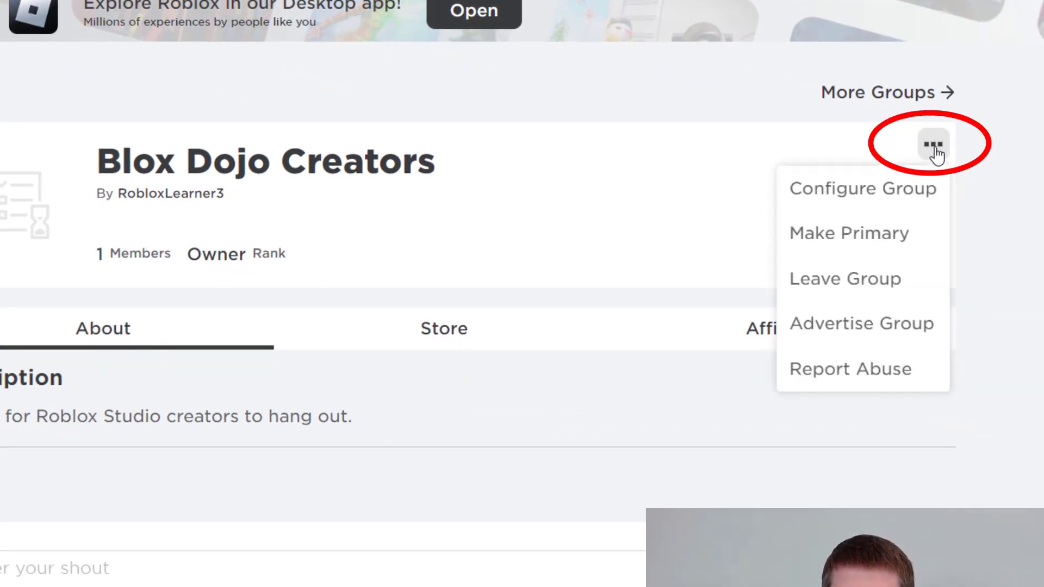
- Open Configure Group, preview then close Change Owner, and open the 100-Robux Change Group Name dialog
left_click(919, 192)
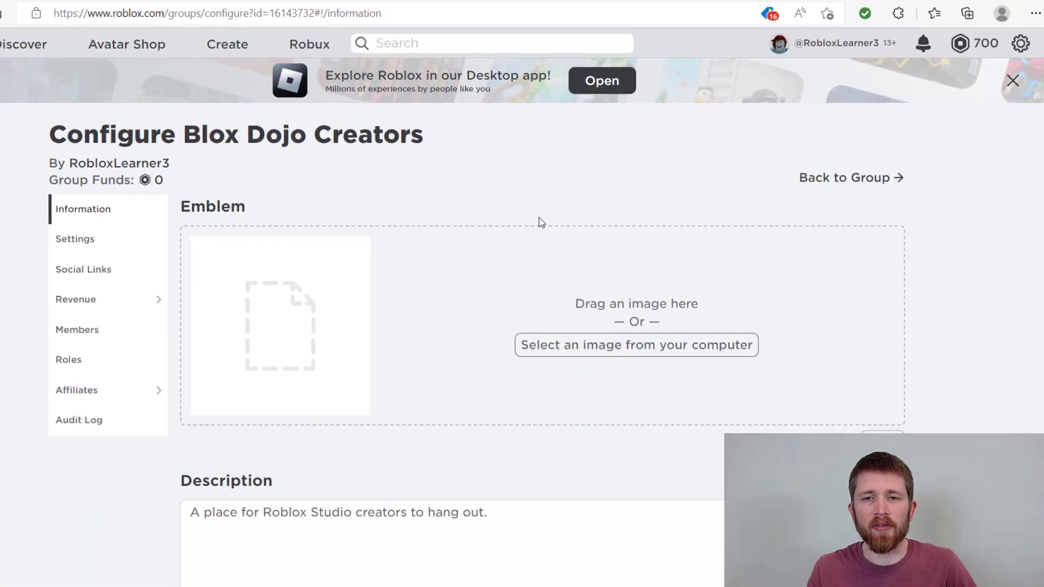
scroll(531, 294, "down", 3)
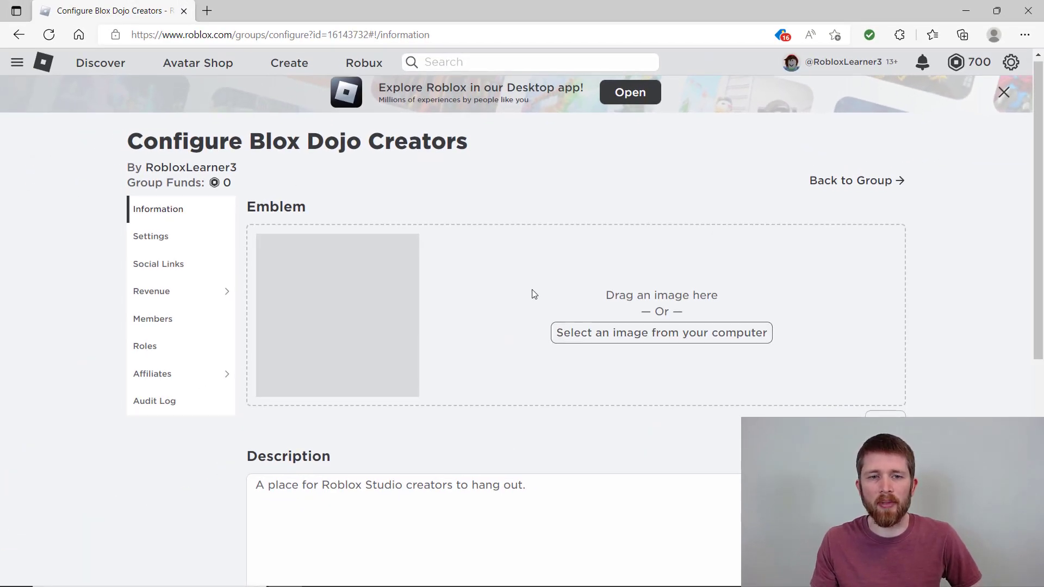
scroll(511, 329, "down", 4)
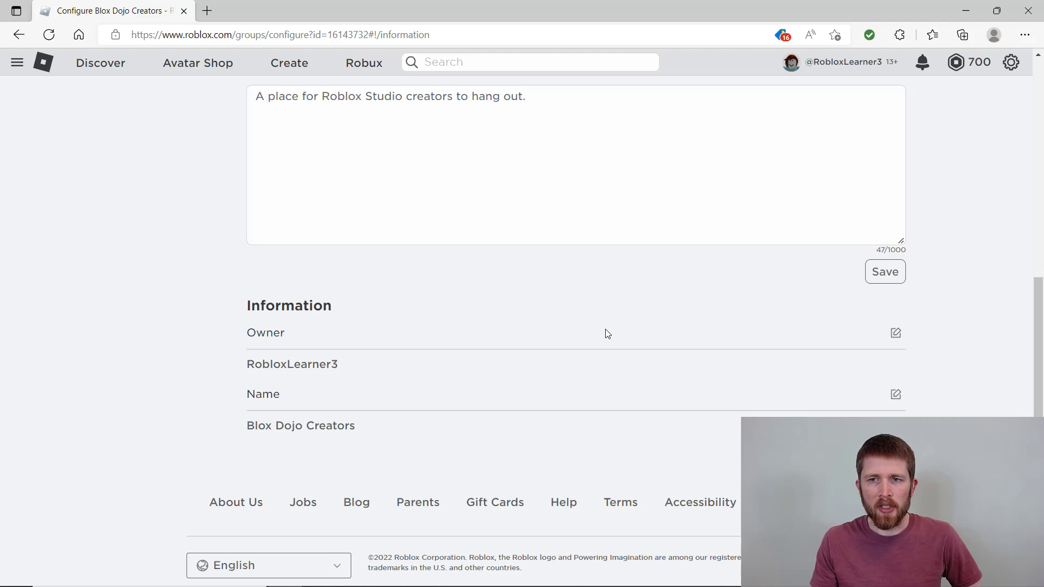
left_click(899, 336)
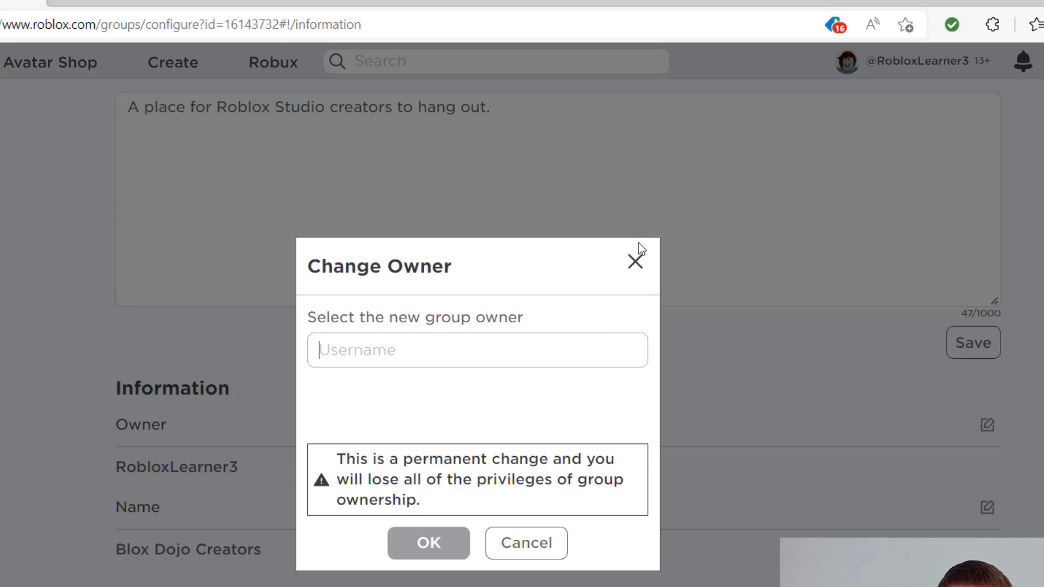
left_click(635, 270)
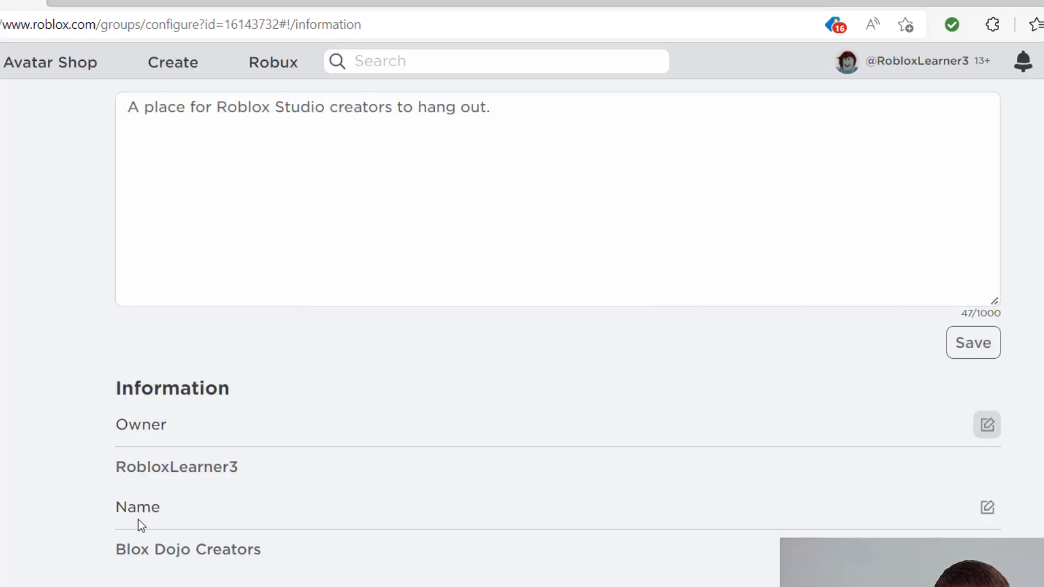
left_click(985, 508)
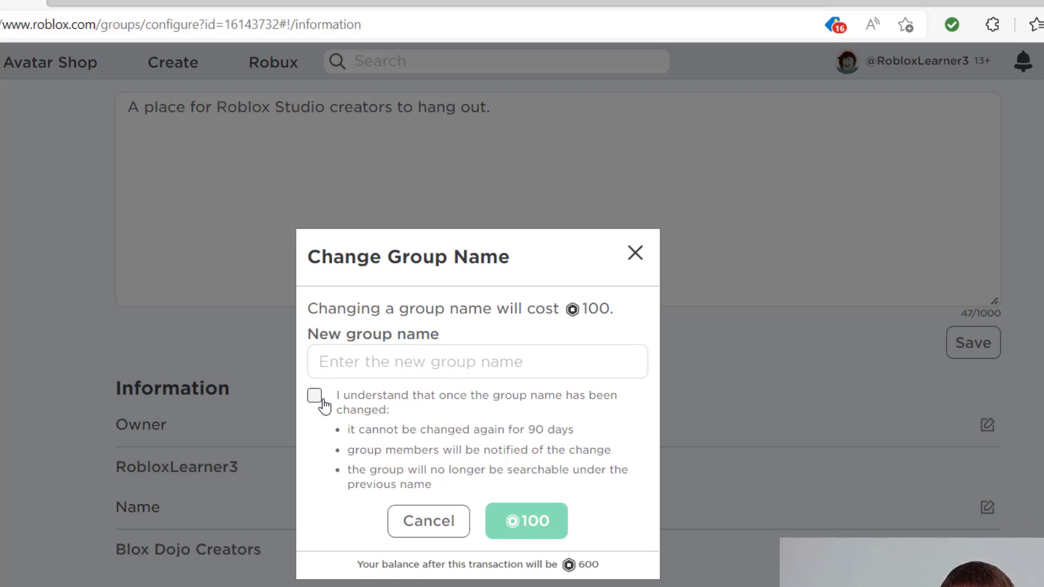
- Close the rename dialog and review the Settings, Social Links, Revenue, Requests, Roles and Affiliates pages
left_click(636, 256)
left_click(81, 190)
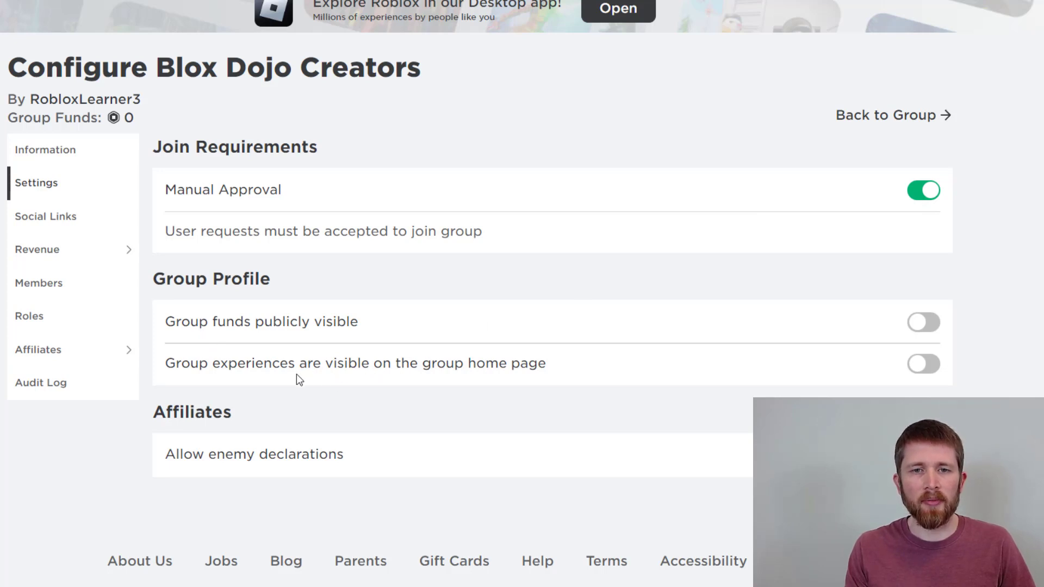
left_click(69, 218)
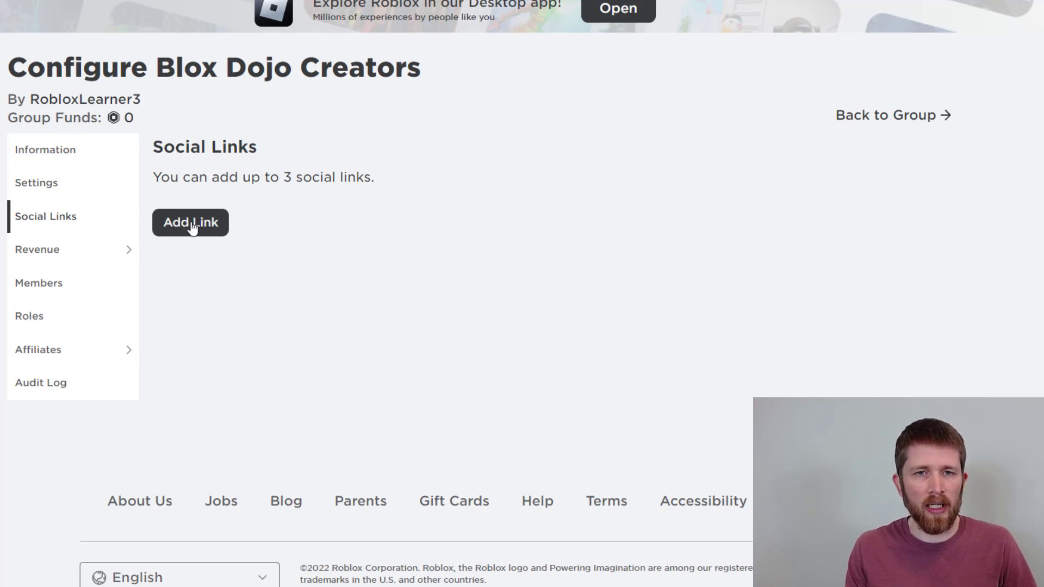
left_click(62, 257)
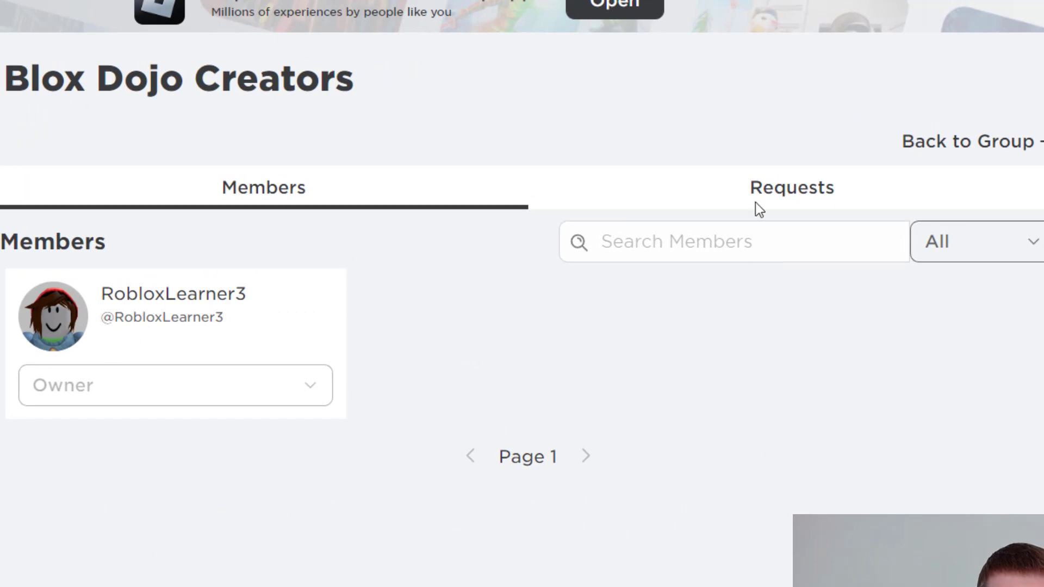
left_click(766, 198)
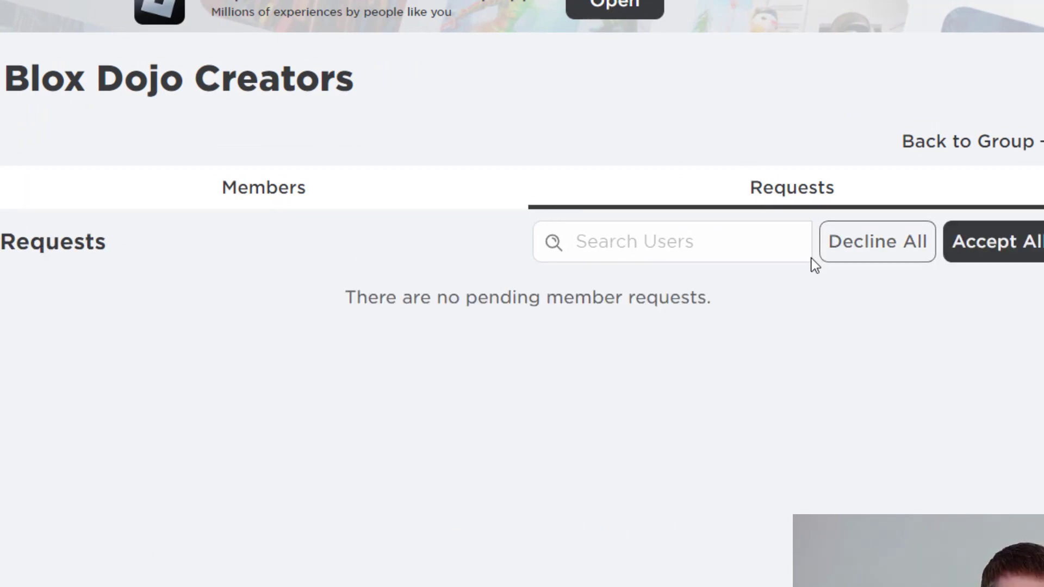
left_click(144, 349)
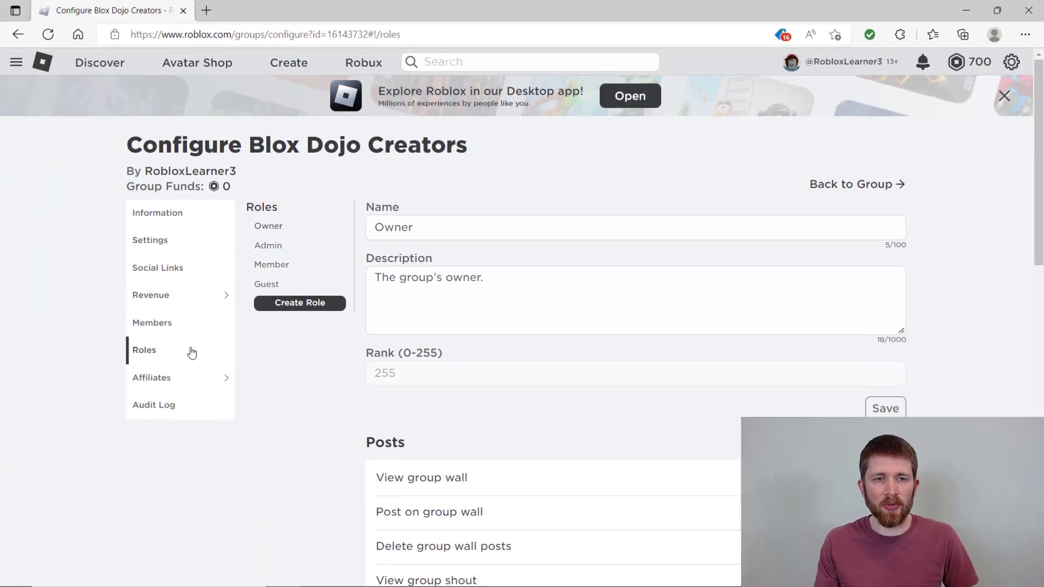
left_click(154, 380)
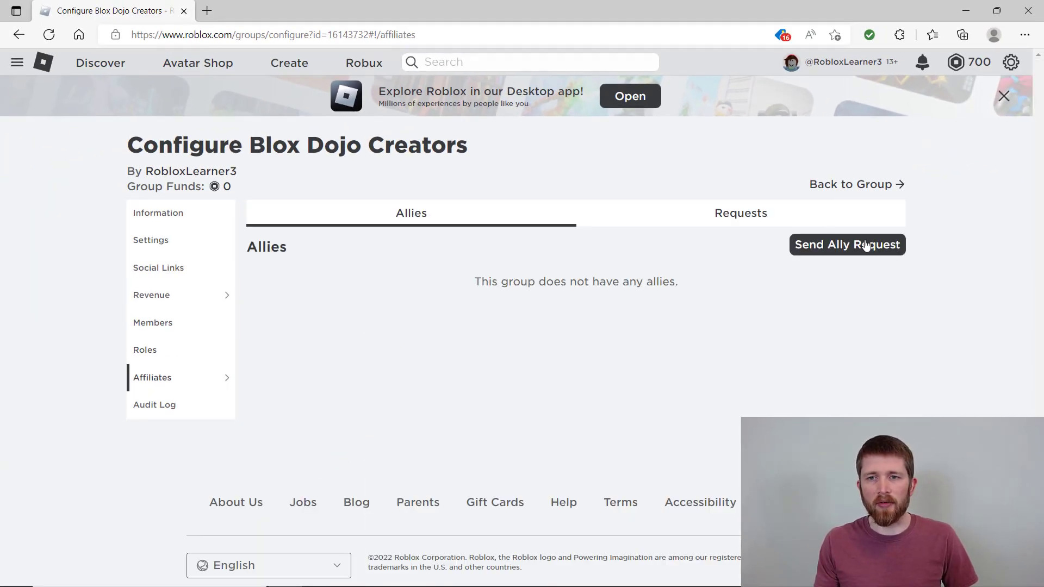